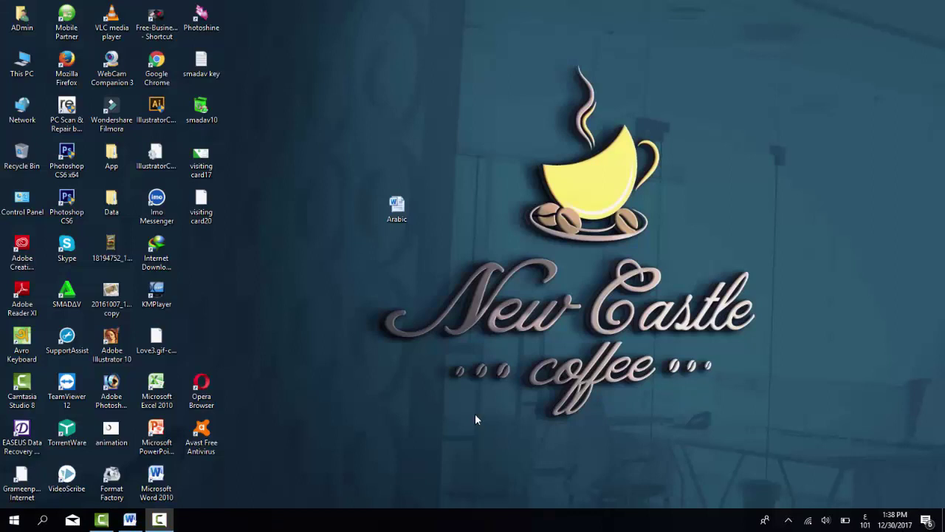
# Step: Restore the blank Word document from the taskbar
pyautogui.click(130, 520)
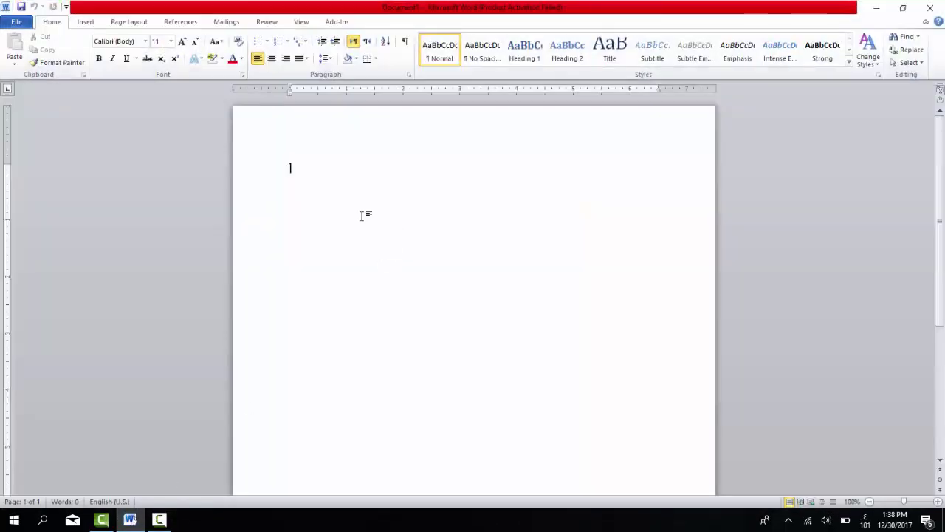
# Step: Type 'السلام عليكم' with Arabic input and set it to size 36
pyautogui.hotkey('alt', 'shift')
pyautogui.write('السلام عليكم')
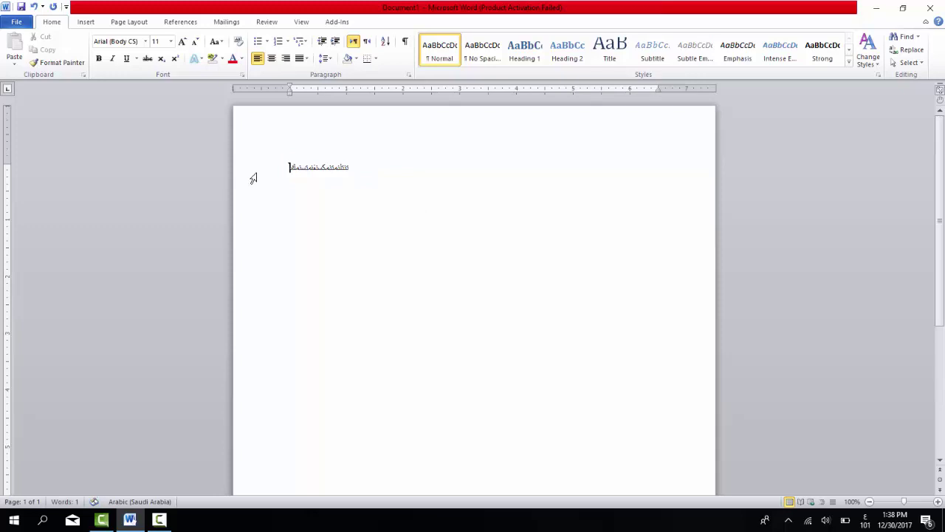
pyautogui.moveTo(349, 167)
pyautogui.mouseDown()
pyautogui.moveTo(402, 153)
pyautogui.moveTo(349, 153)
pyautogui.mouseUp()
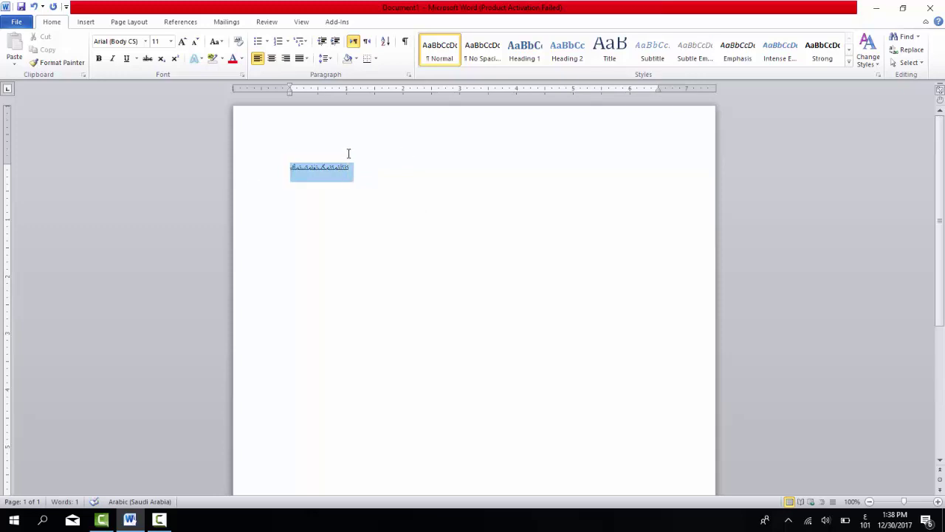
pyautogui.click(170, 45)
pyautogui.click(161, 188)
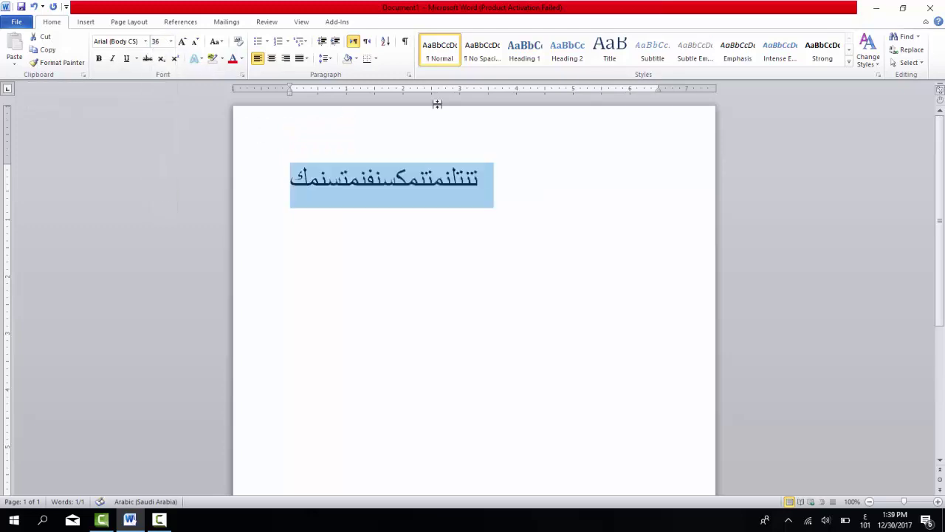
# Step: Erase the Arabic test text and minimize Word
pyautogui.click(494, 196)
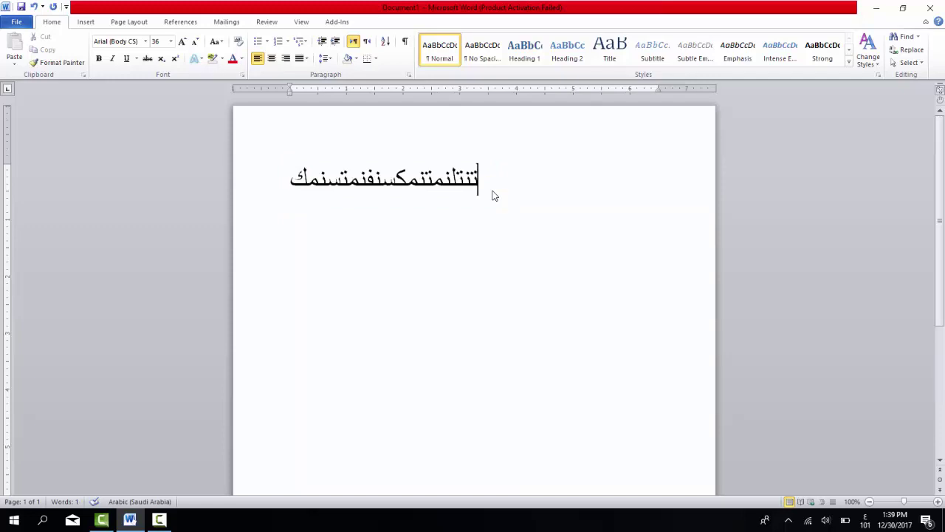
pyautogui.press('BackSpace')
pyautogui.press('BackSpace')
pyautogui.press('BackSpace')
pyautogui.press('BackSpace')
pyautogui.press('BackSpace')
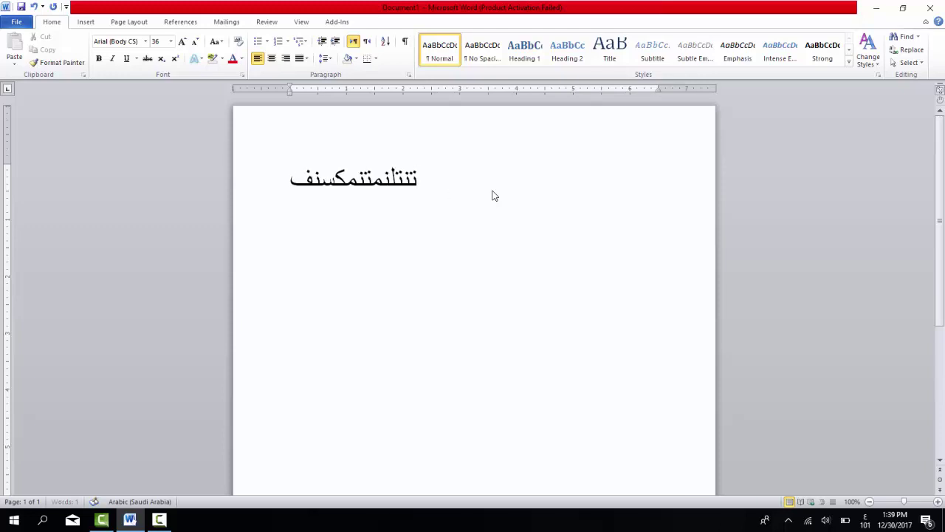
pyautogui.press('BackSpace')
pyautogui.press('BackSpace')
pyautogui.press('BackSpace')
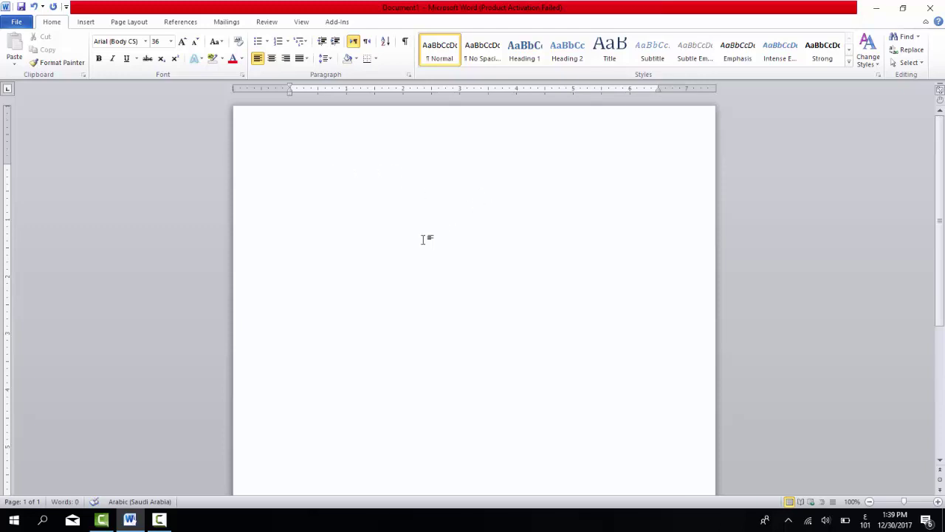
pyautogui.click(876, 9)
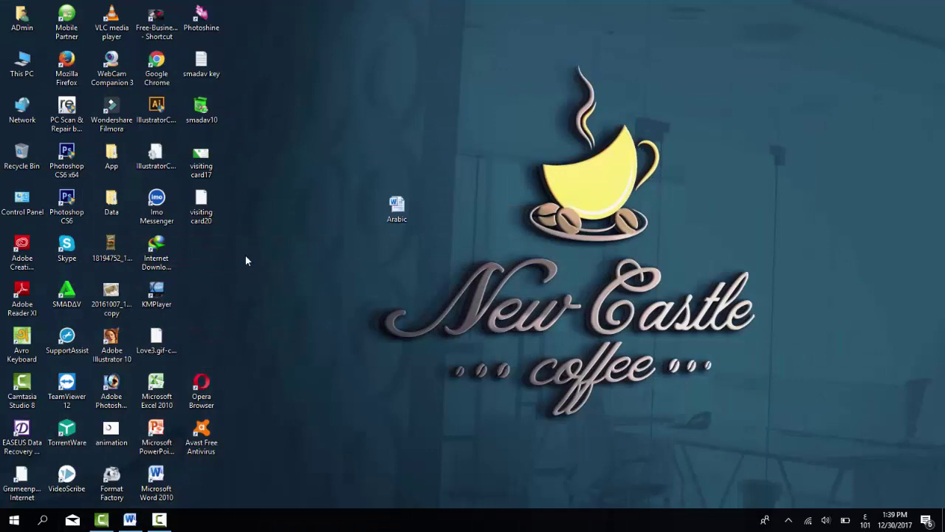
# Step: Look through the desktop's right-click menu, then bring up the Start menu
pyautogui.click(11, 520)
pyautogui.rightClick(697, 87)
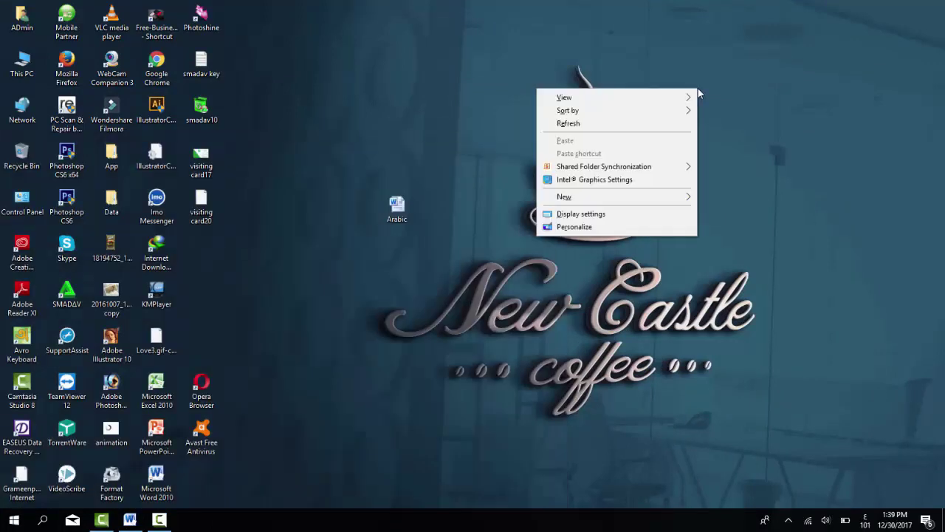
pyautogui.click(649, 124)
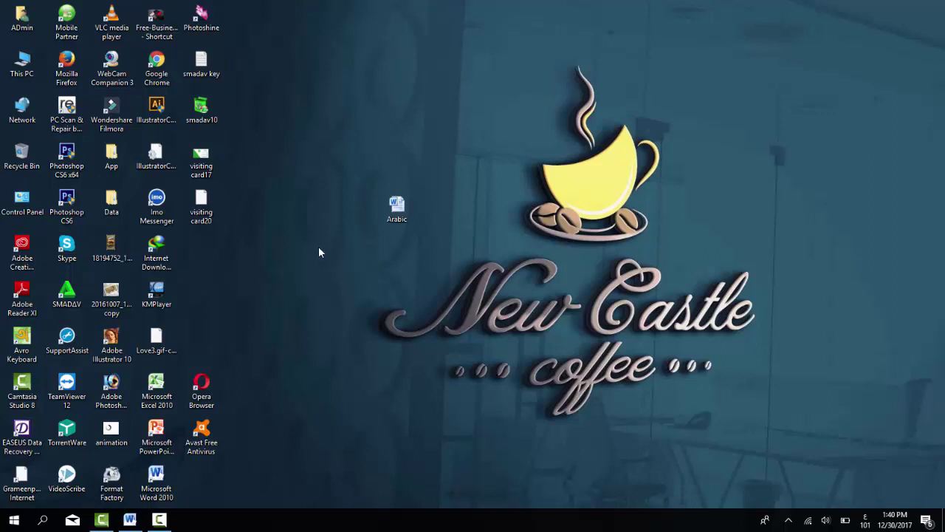
pyautogui.rightClick(397, 288)
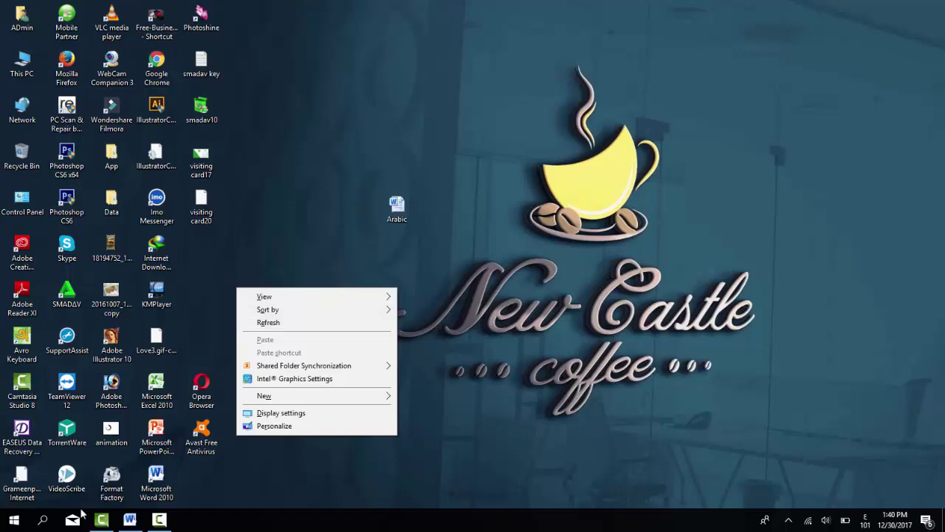
pyautogui.press('super')
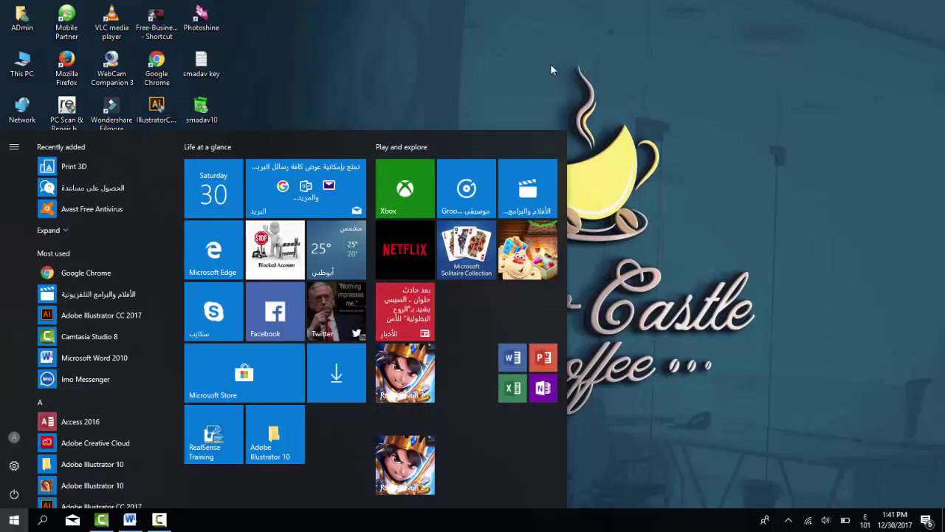
# Step: Close the Start menu
pyautogui.click(550, 64)
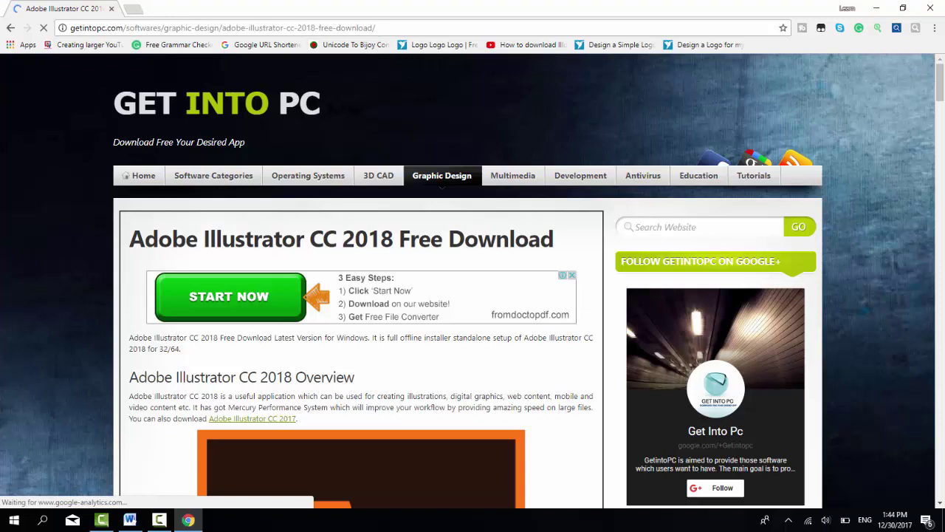
# Step: Scroll the Illustrator CC 2018 page to its download buttons and system requirements
pyautogui.moveTo(938, 101); pyautogui.dragTo(938, 84)
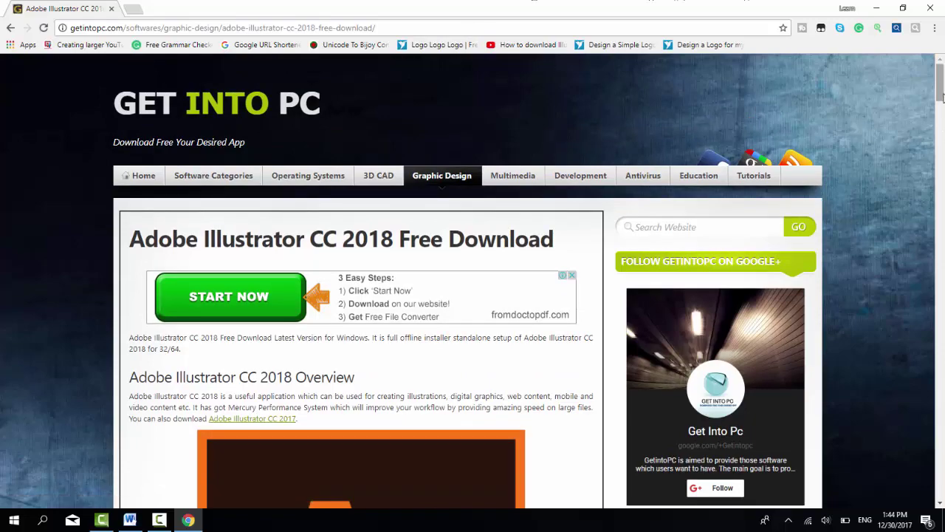
pyautogui.moveTo(940, 86); pyautogui.dragTo(942, 240)
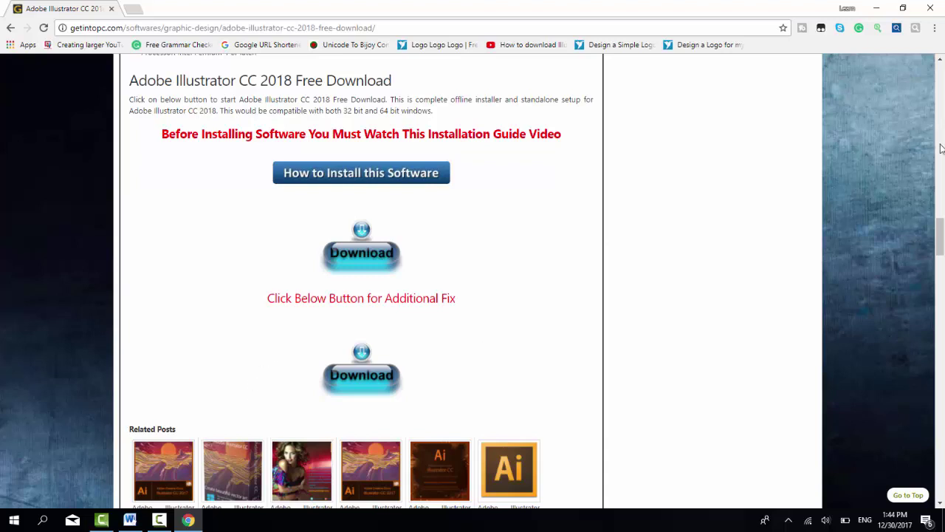
pyautogui.moveTo(940, 232); pyautogui.dragTo(940, 244)
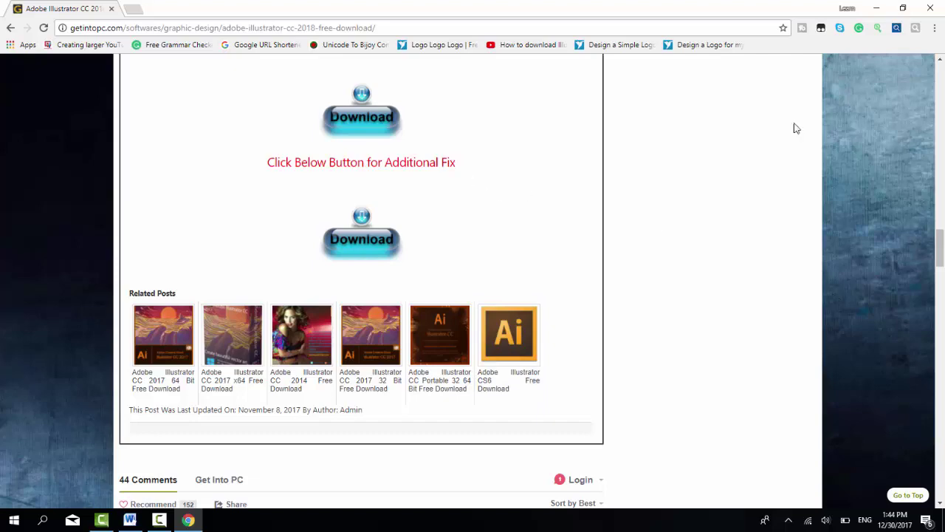
pyautogui.moveTo(940, 238); pyautogui.dragTo(943, 222)
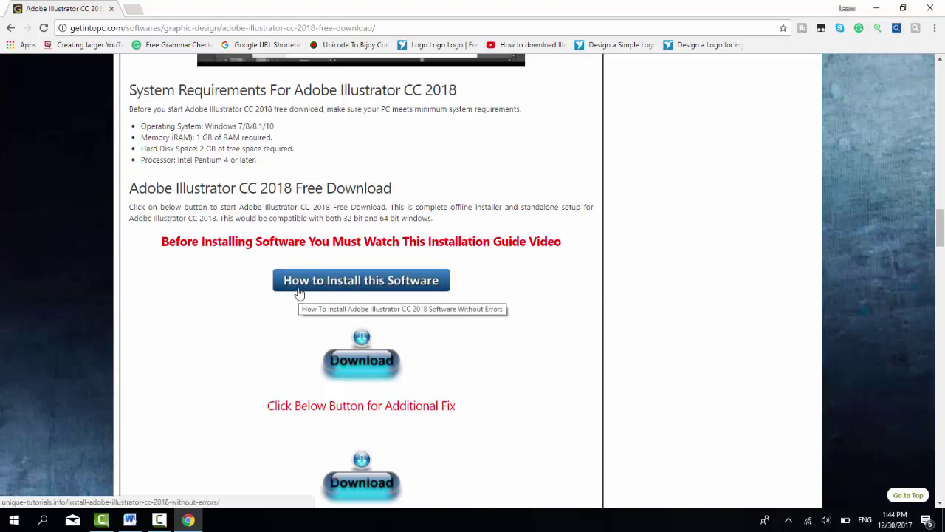
# Step: Open the installation guide in a new tab and start its video
pyautogui.click(347, 288)
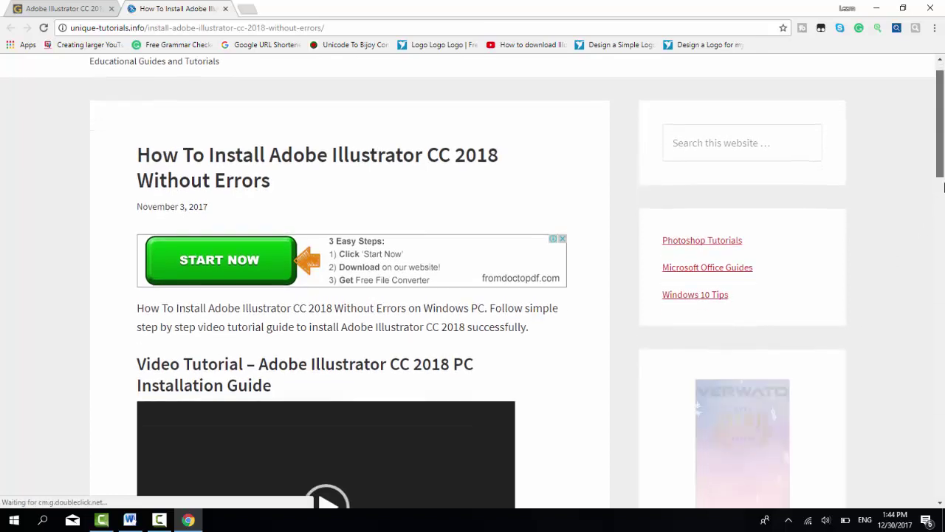
pyautogui.scroll(-4, 340, 254)
pyautogui.click(340, 253)
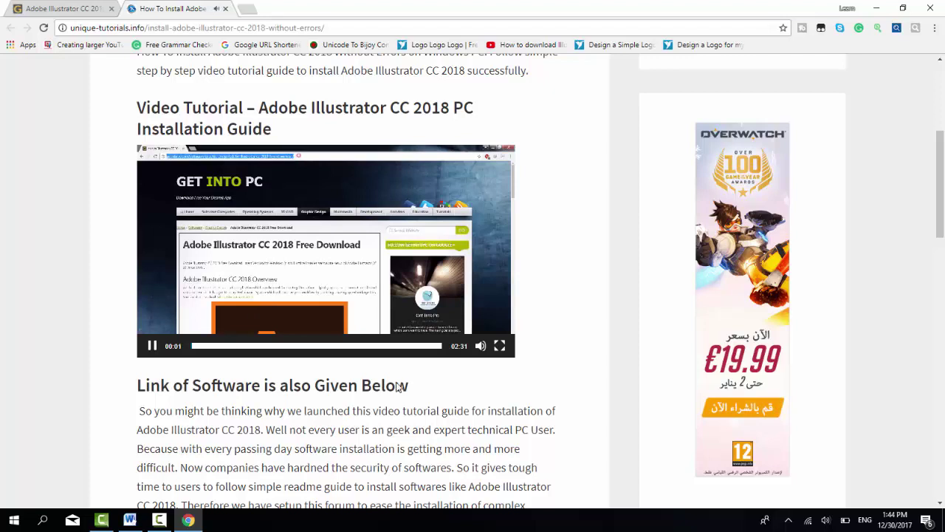
# Step: Watch the installation video full screen with the volume muted, then exit full screen
pyautogui.scroll(-5, 486, 353)
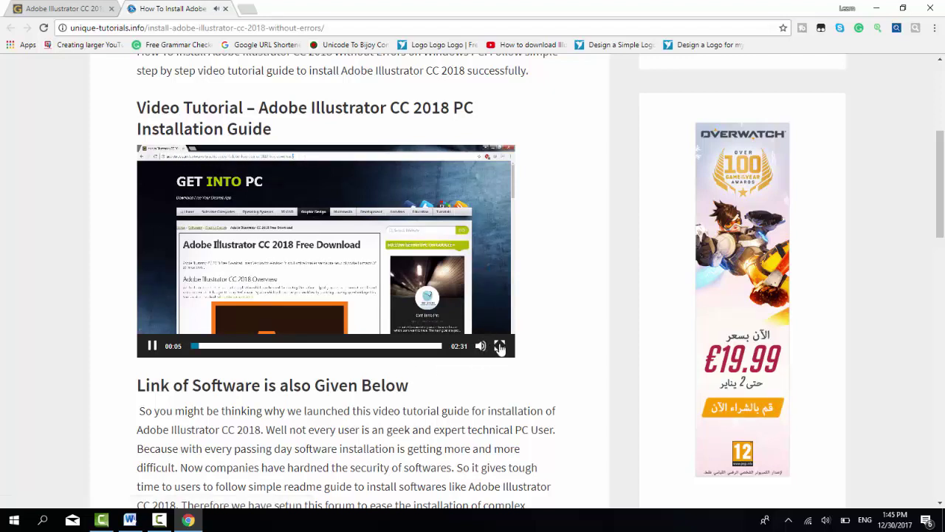
pyautogui.click(499, 344)
pyautogui.press('Escape')
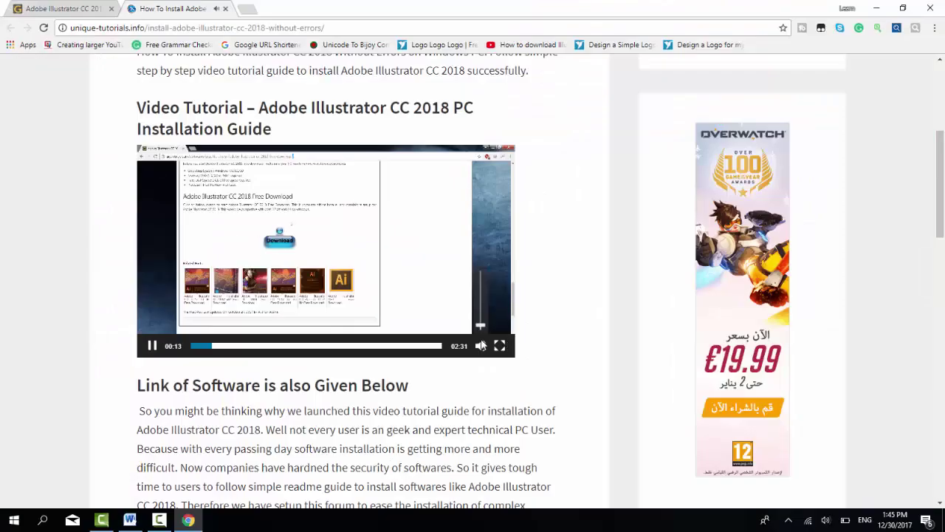
pyautogui.moveTo(480, 332); pyautogui.dragTo(481, 330)
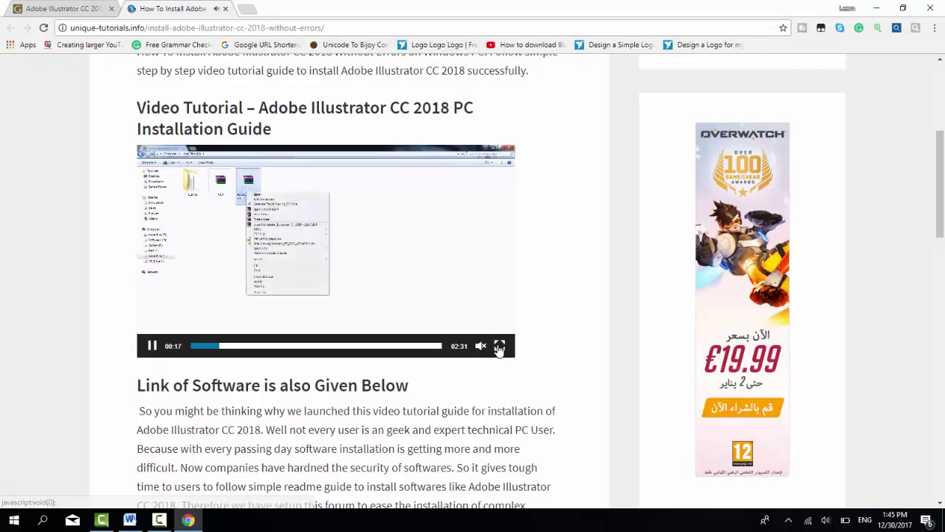
pyautogui.click(500, 345)
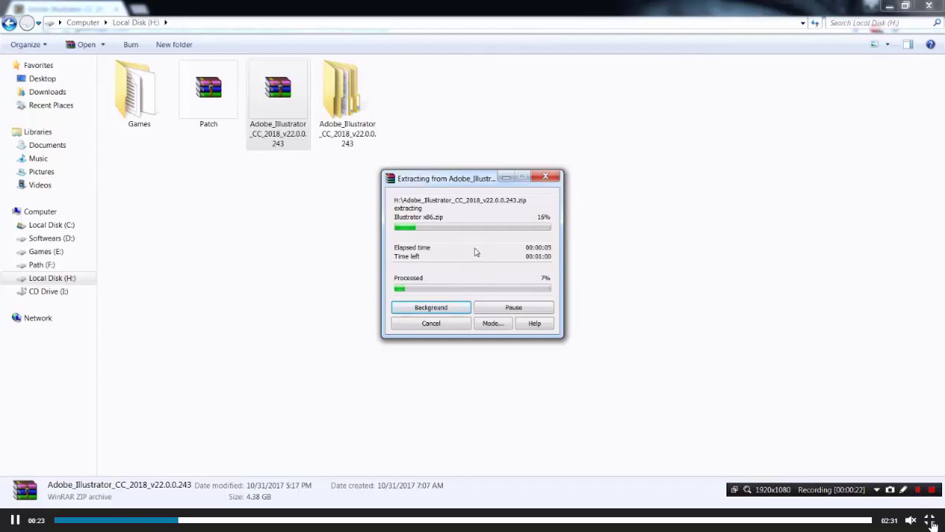
pyautogui.click(930, 520)
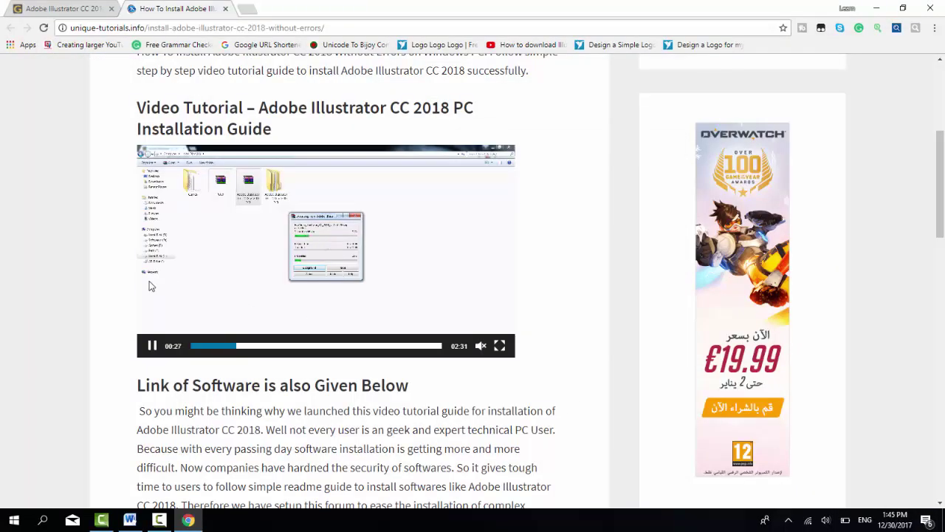
# Step: Minimize Chrome and bring up the Start menu
pyautogui.click(876, 8)
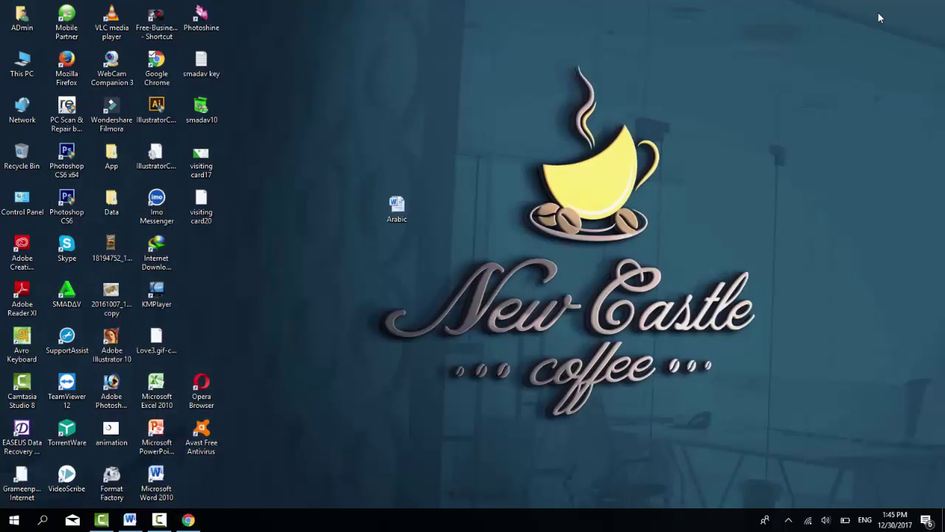
pyautogui.click(11, 526)
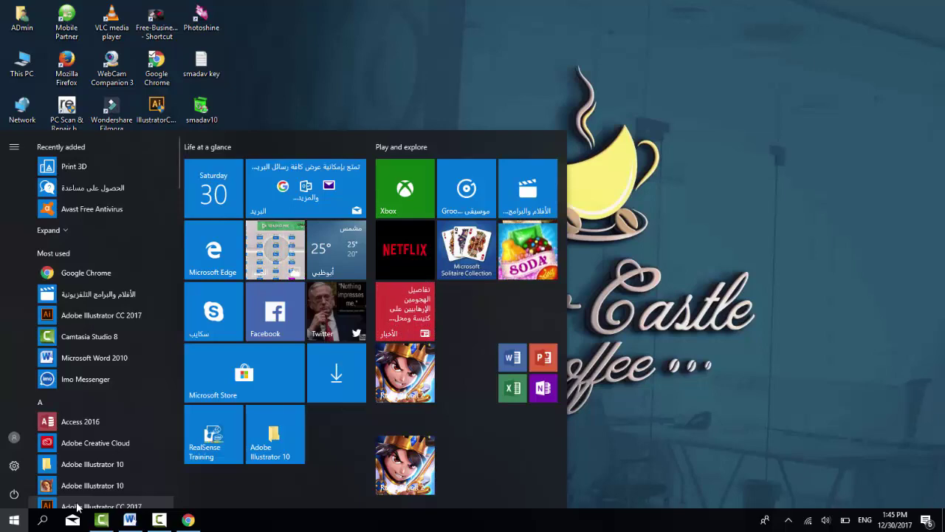
# Step: Launch Adobe Illustrator CC 2017 from the Start menu
pyautogui.click(120, 505)
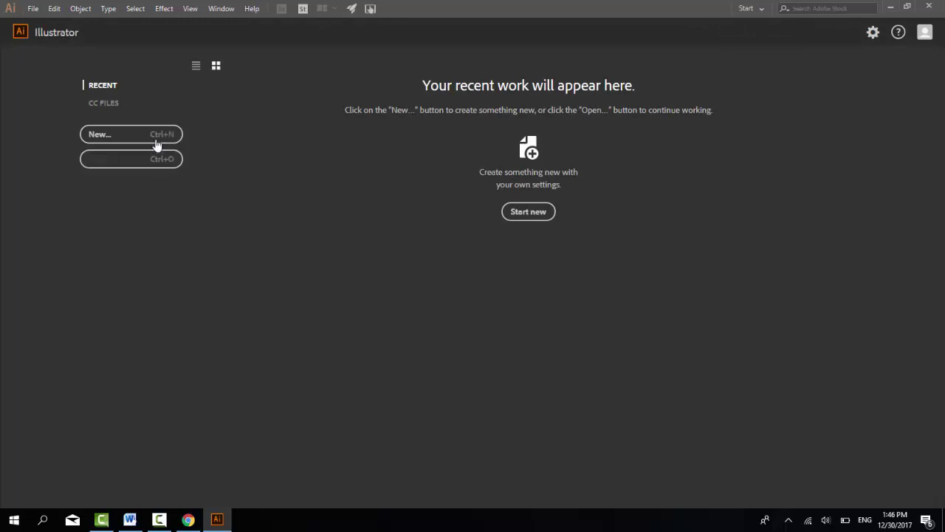
# Step: Create a new A4 (210 x 297 mm) document from the Recent presets
pyautogui.click(155, 138)
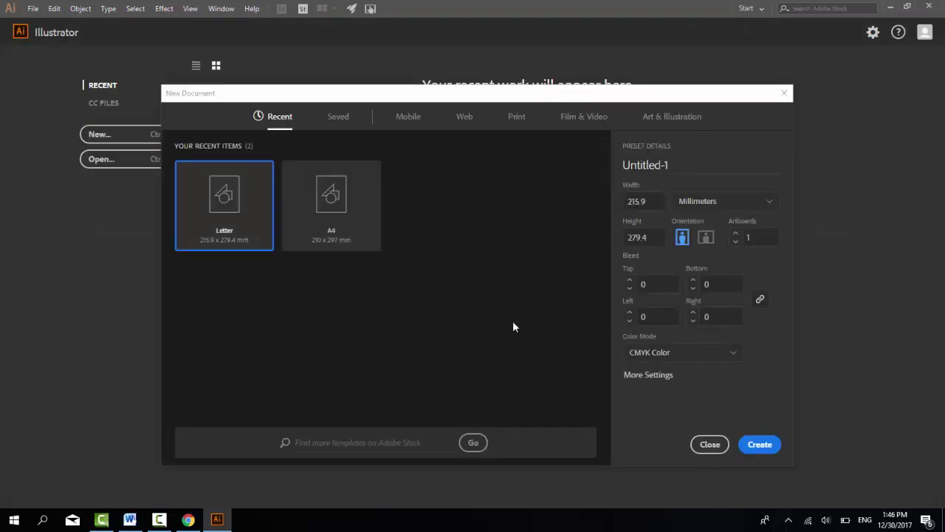
pyautogui.click(373, 243)
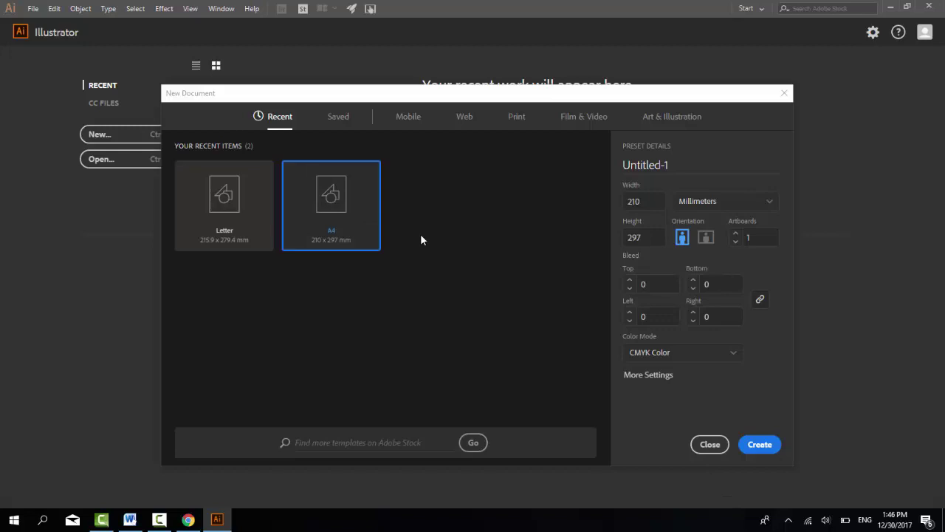
pyautogui.click(760, 445)
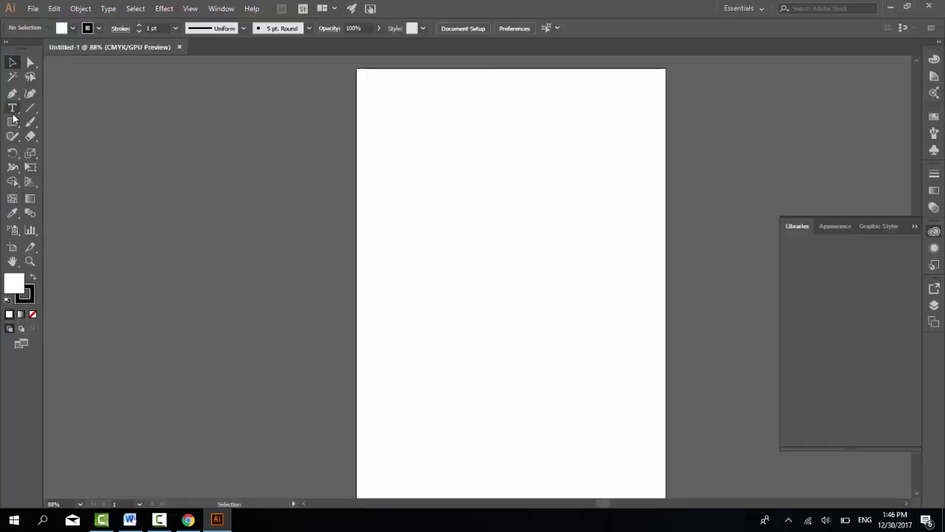
# Step: Place a 72 pt type point on the artboard
pyautogui.click(12, 107)
pyautogui.click(401, 197)
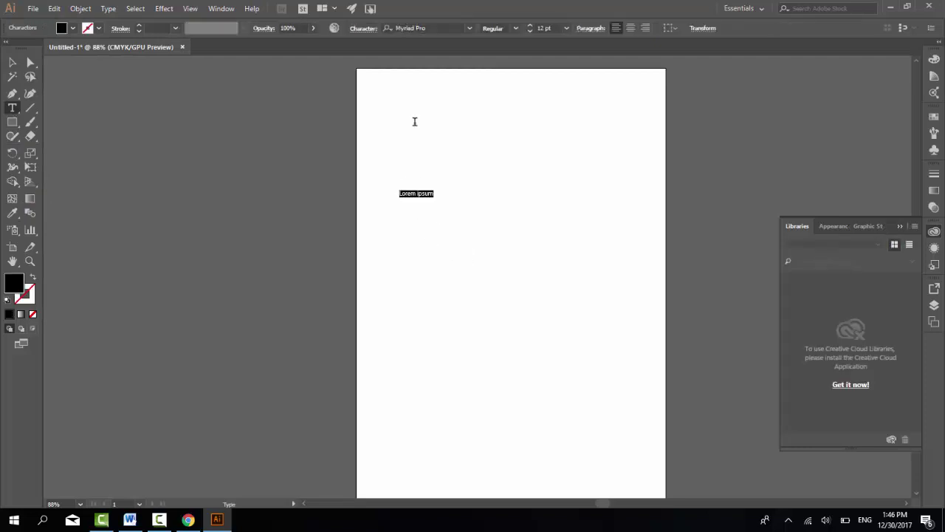
pyautogui.click(564, 32)
pyautogui.click(580, 240)
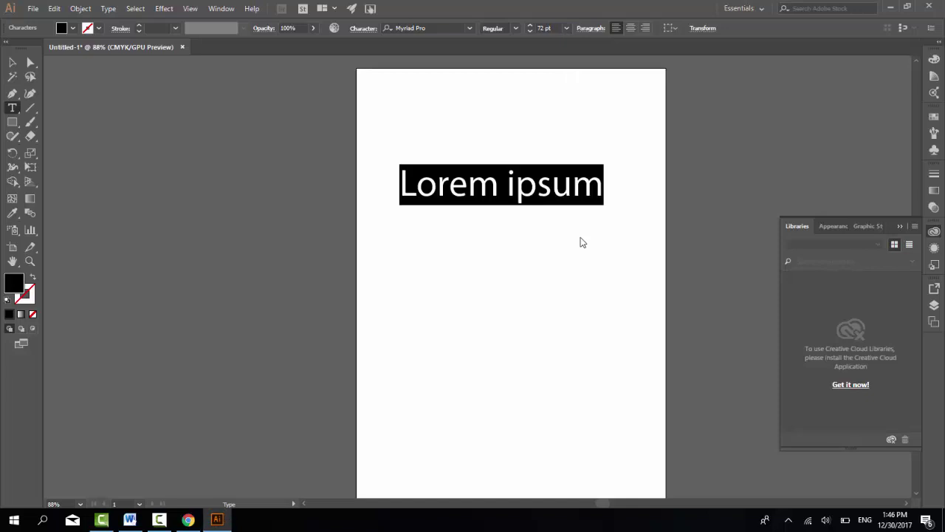
# Step: Switch keyboard input to Arabic, type test letters, then delete them
pyautogui.click(865, 520)
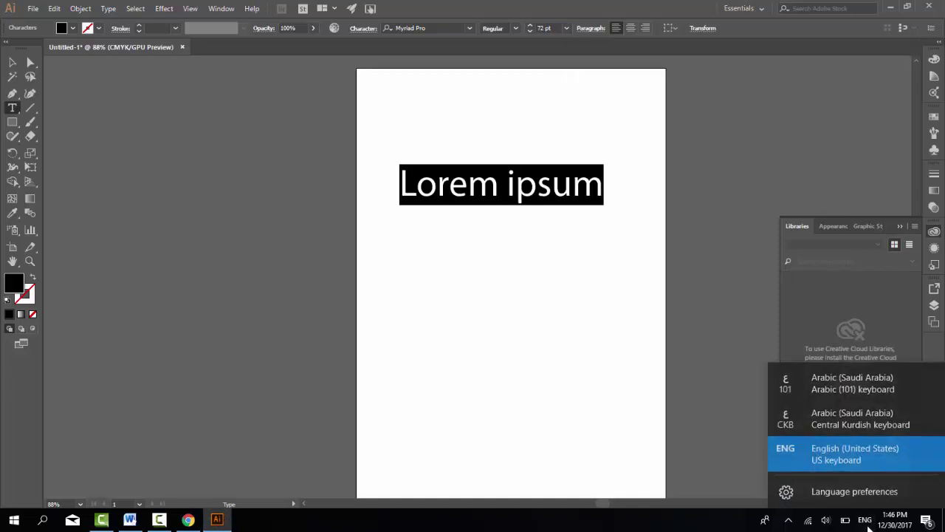
pyautogui.click(859, 382)
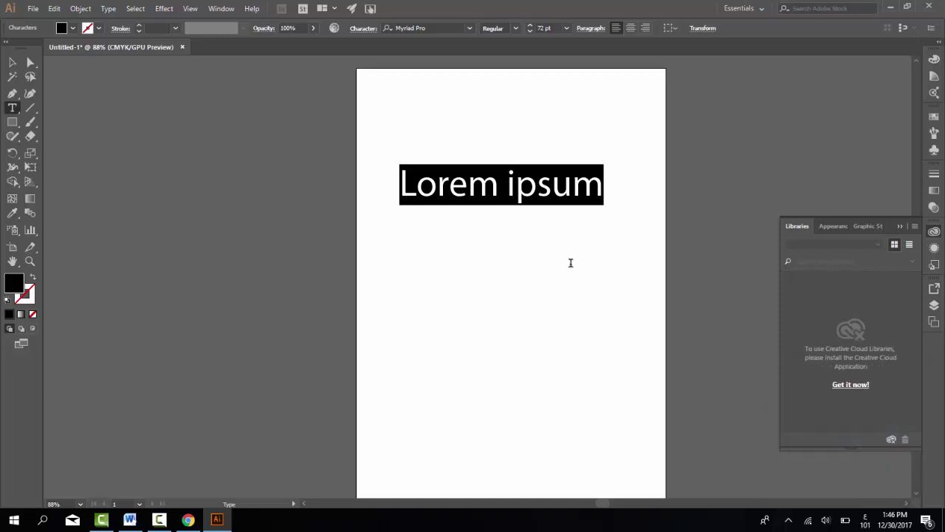
pyautogui.write('تبنتيمنتب')
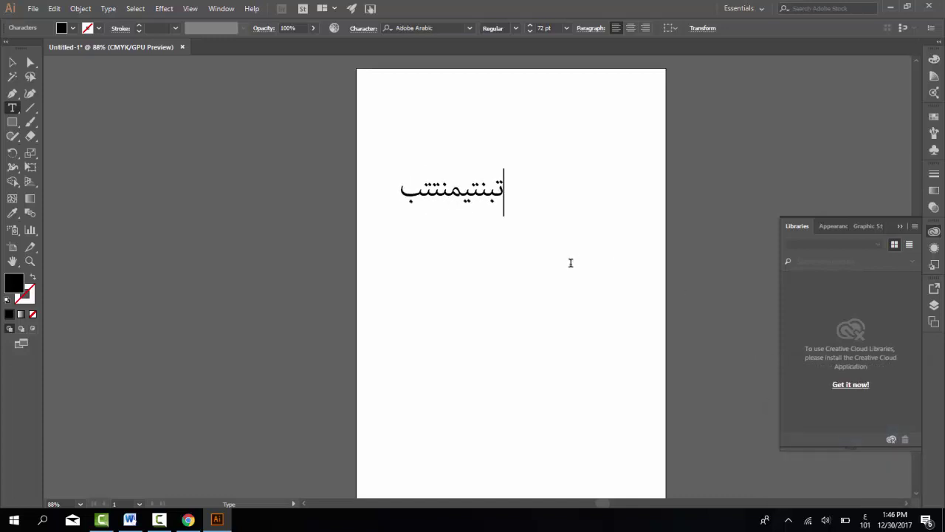
pyautogui.press('BackSpace')
pyautogui.press('BackSpace')
pyautogui.press('BackSpace')
pyautogui.press('BackSpace')
pyautogui.press('BackSpace')
pyautogui.press('BackSpace')
pyautogui.press('BackSpace')
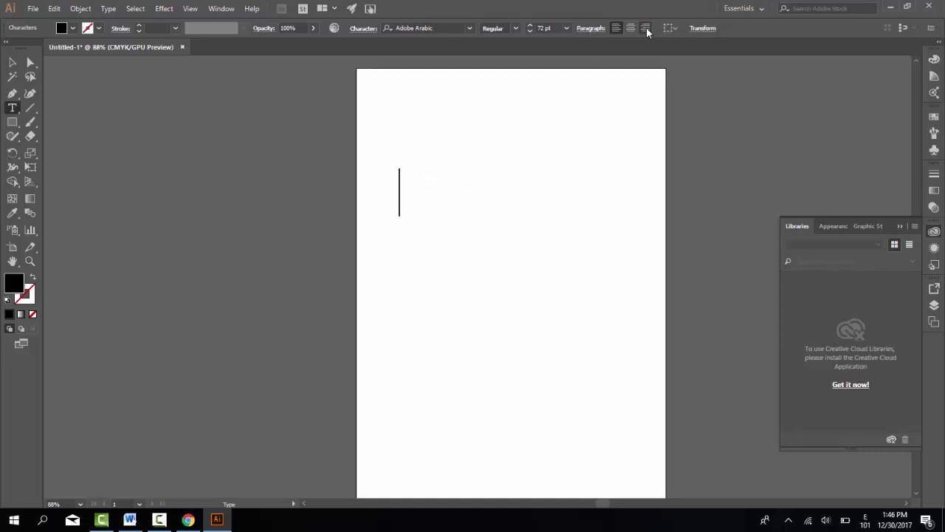
# Step: Switch to Adobe Single-line Composer, type a test Arabic line, then delete the unjoined letters
pyautogui.click(588, 30)
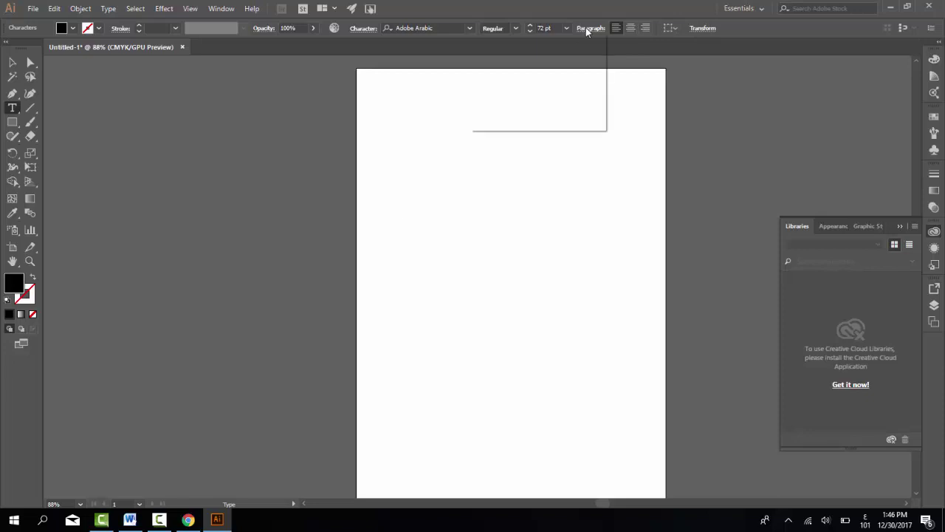
pyautogui.click(598, 37)
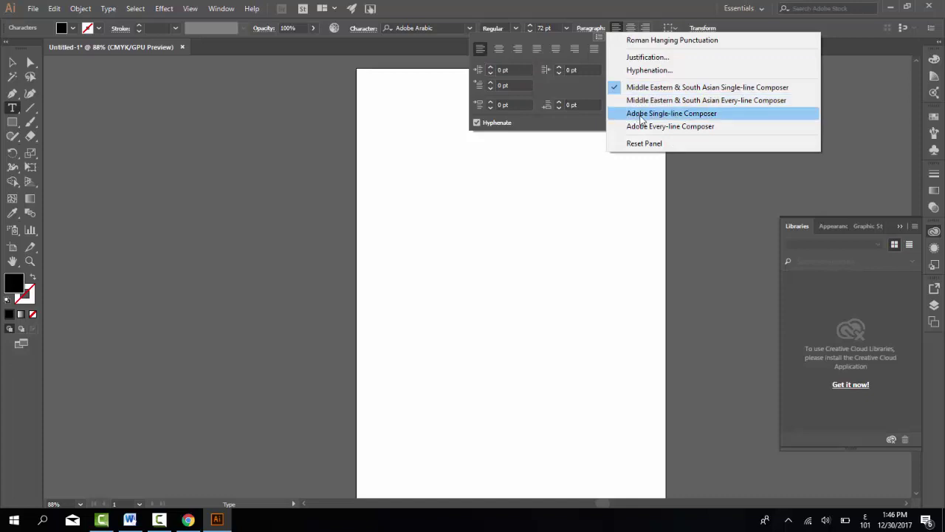
pyautogui.click(640, 115)
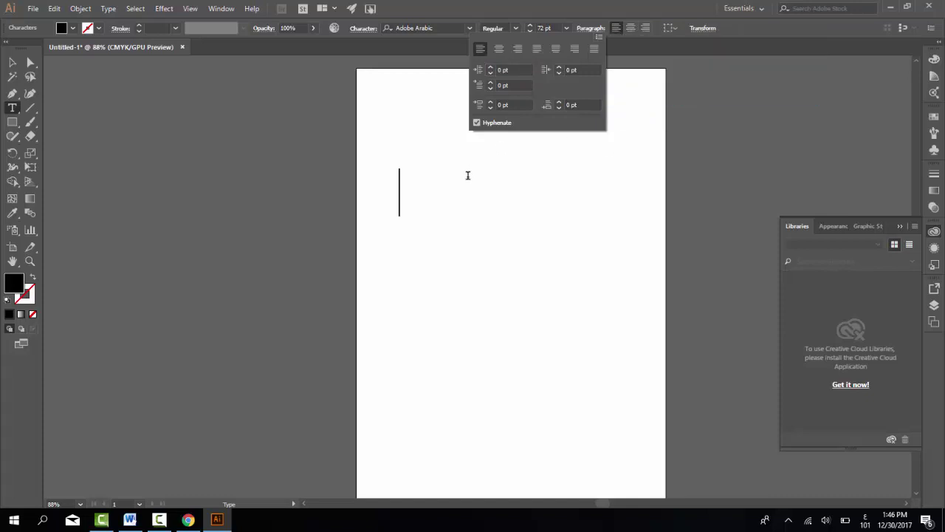
pyautogui.write('بتمبخنقلنهتق')
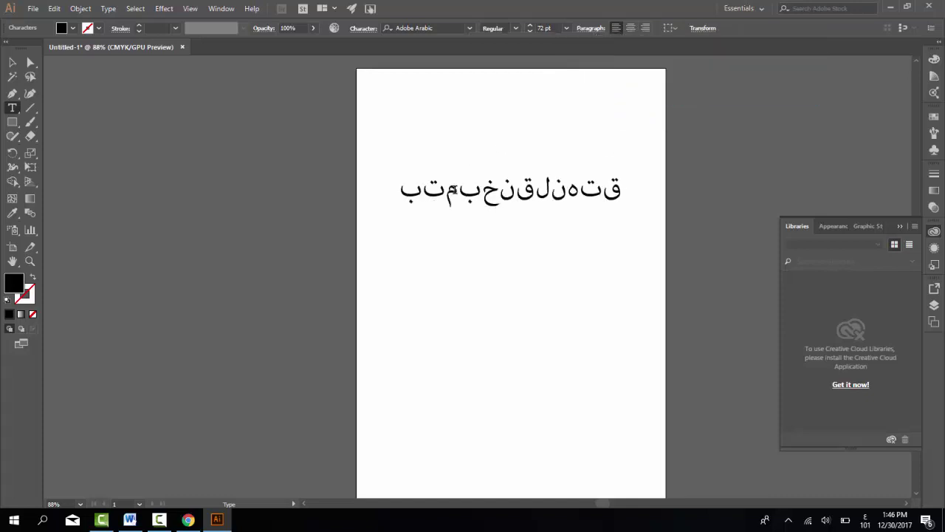
pyautogui.write('مكن')
pyautogui.press('BackSpace')
pyautogui.press('BackSpace')
pyautogui.press('BackSpace')
pyautogui.press('BackSpace')
pyautogui.press('BackSpace')
pyautogui.press('BackSpace')
pyautogui.press('BackSpace')
pyautogui.press('BackSpace')
pyautogui.press('BackSpace')
pyautogui.press('BackSpace')
pyautogui.press('BackSpace')
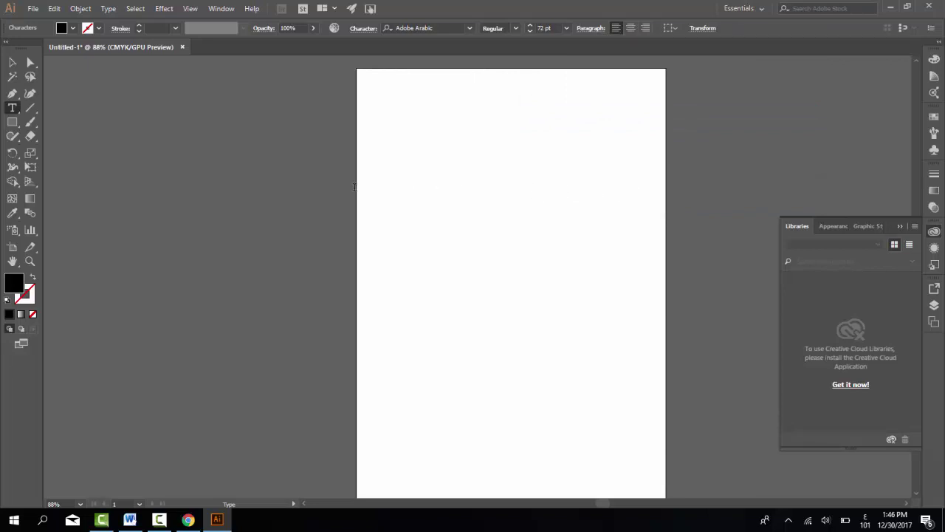
# Step: Confirm the Edit > Preferences > Type settings with Show Indic Options enabled
pyautogui.click(55, 11)
pyautogui.moveTo(82, 384)
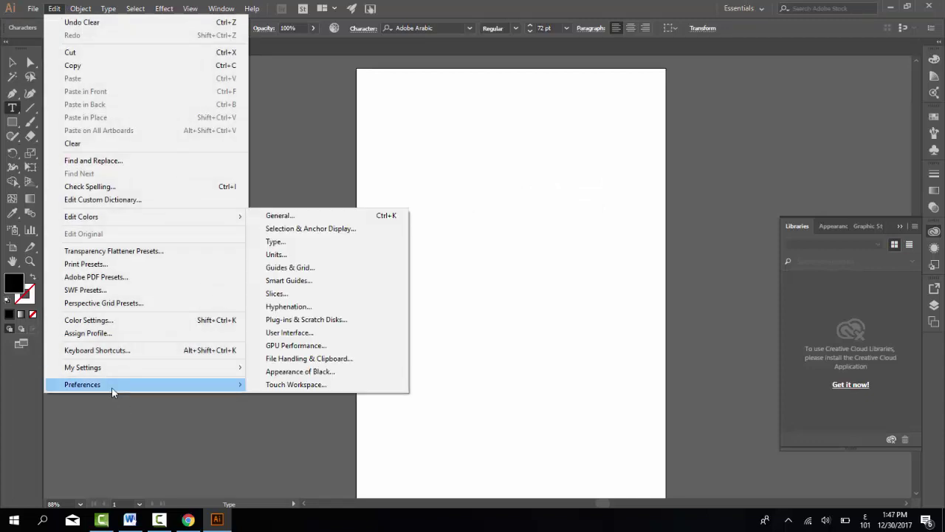
pyautogui.click(318, 244)
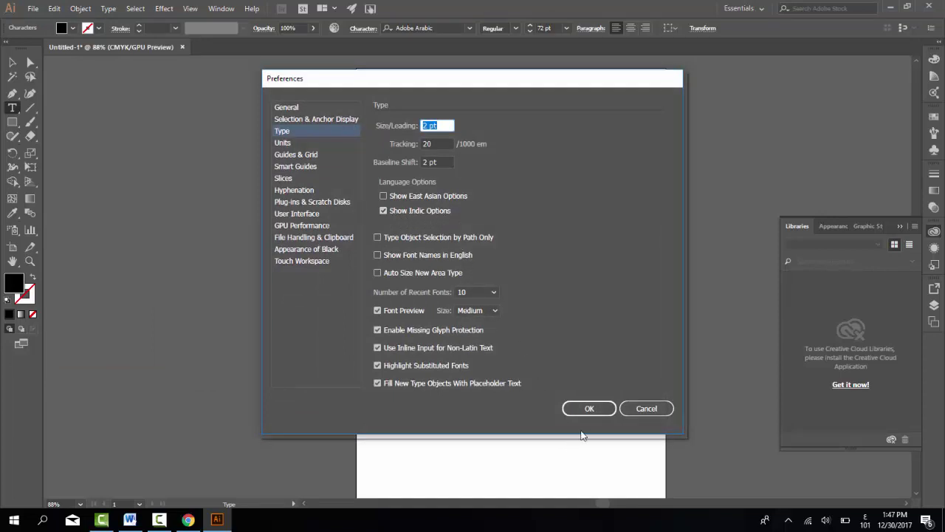
pyautogui.click(589, 408)
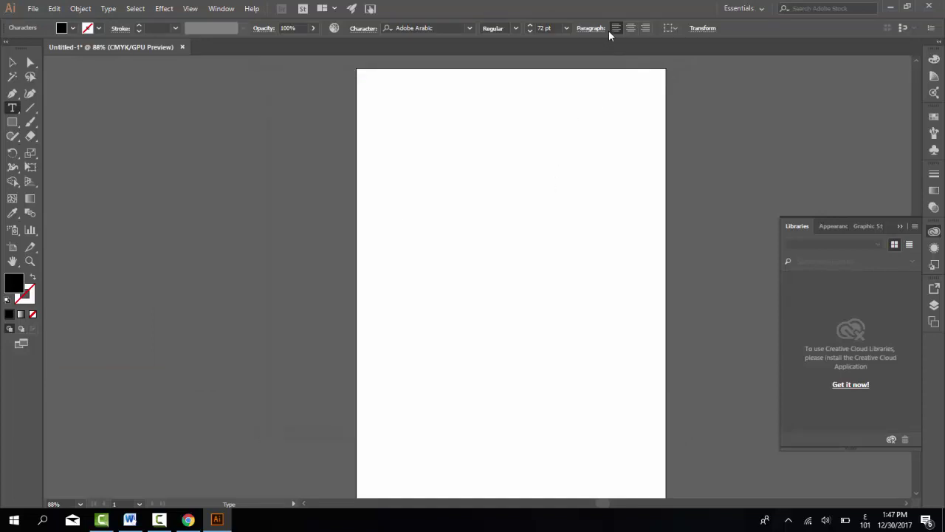
# Step: Choose Middle Eastern & South Asian Single-line Composer in the Paragraph panel, verify it, and close the panel
pyautogui.click(594, 29)
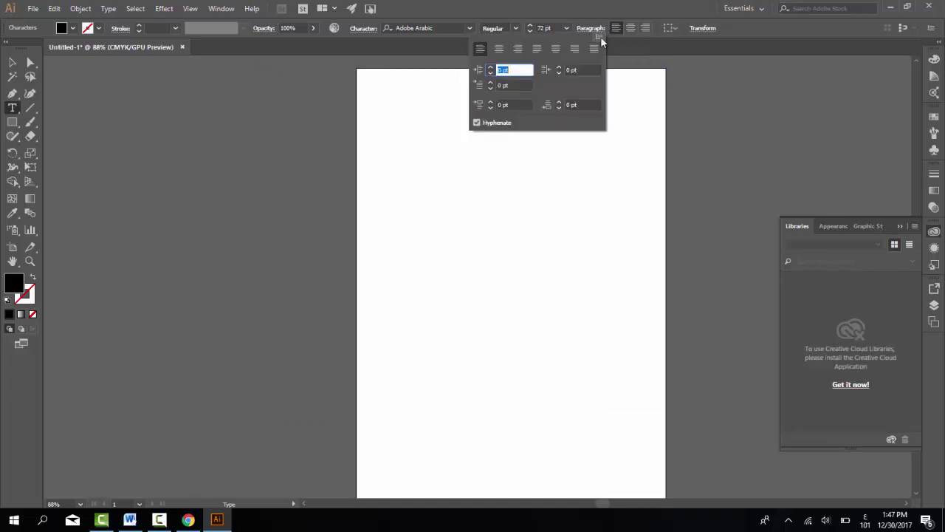
pyautogui.click(600, 38)
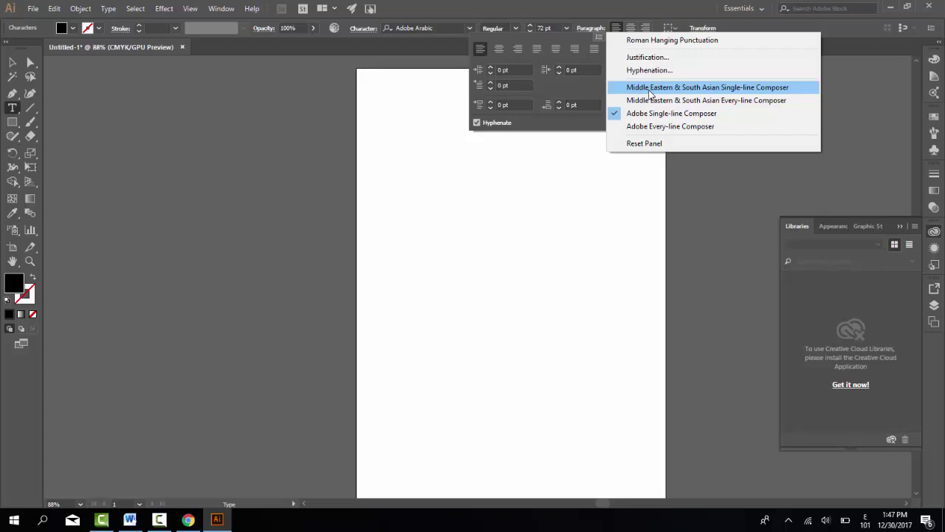
pyautogui.click(650, 89)
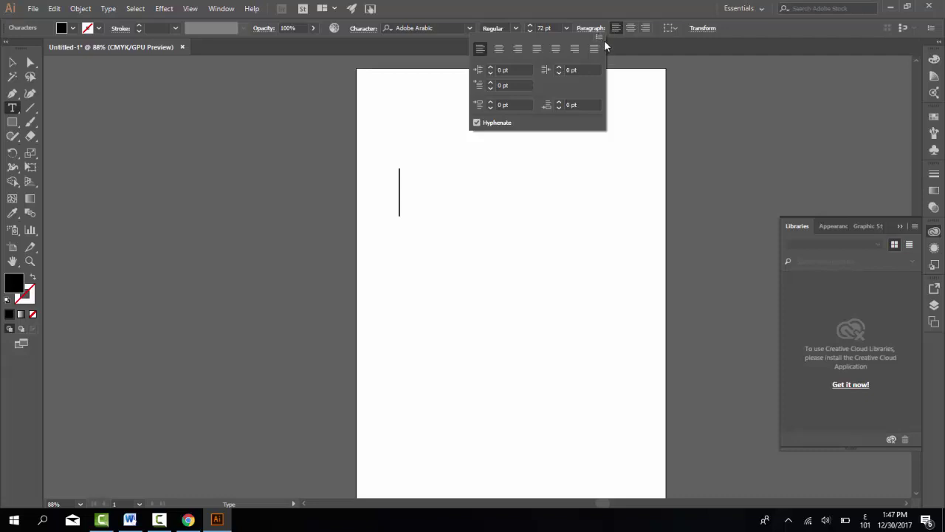
pyautogui.click(599, 37)
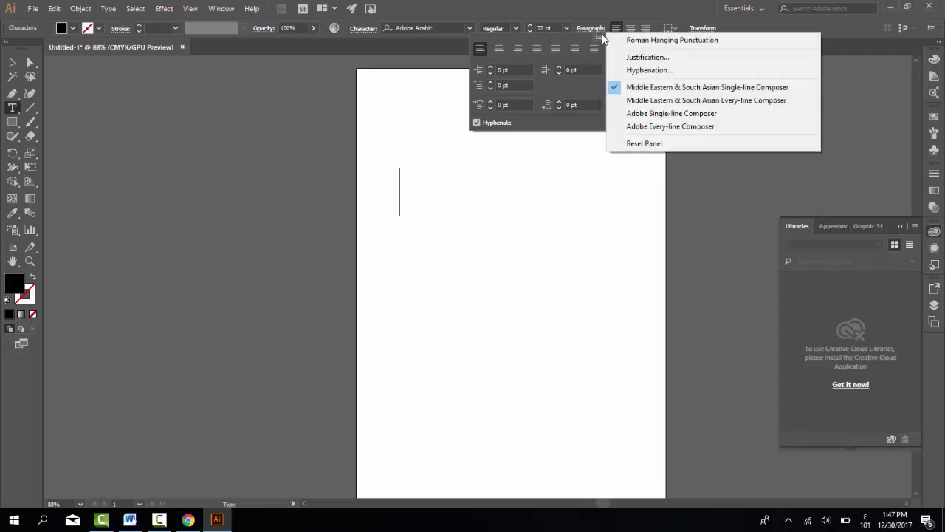
pyautogui.click(425, 199)
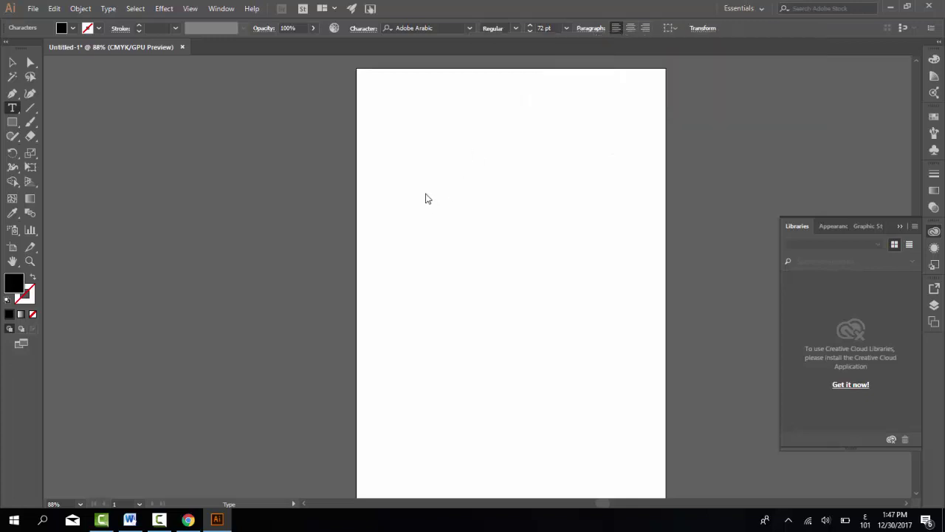
# Step: Type the joined Arabic line 'تنلنكماغكقطنتنمكلكفططمكنت' in 72 pt Adobe Arabic on the artboard
pyautogui.write('تنلنكماغكقطنت')
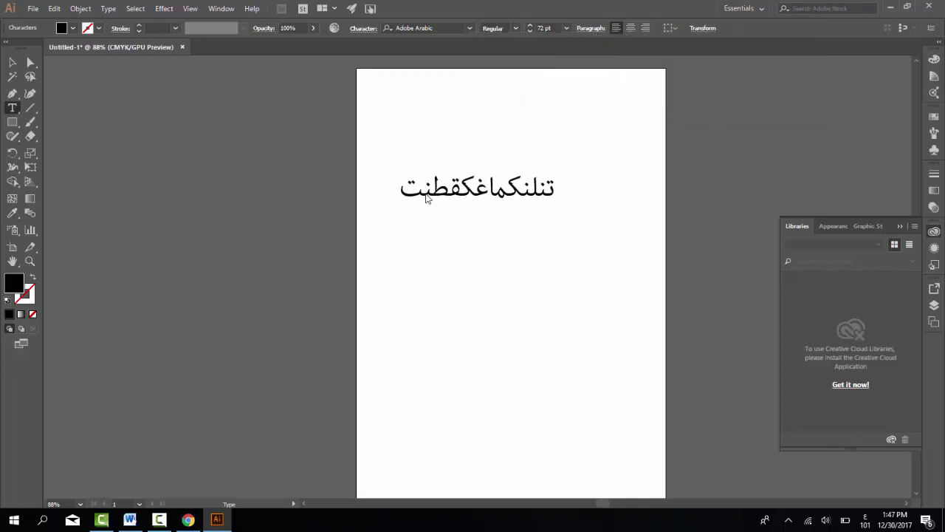
pyautogui.write('نمكلكفططمكنت')
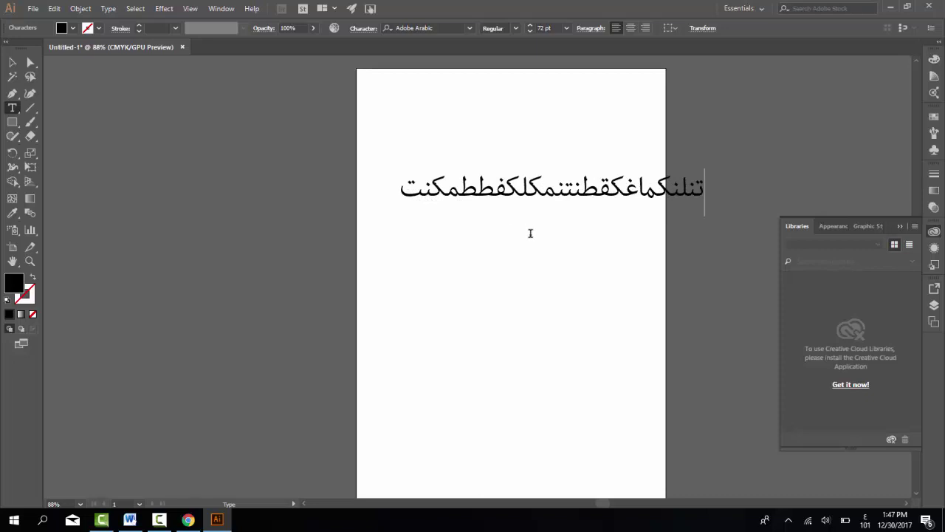